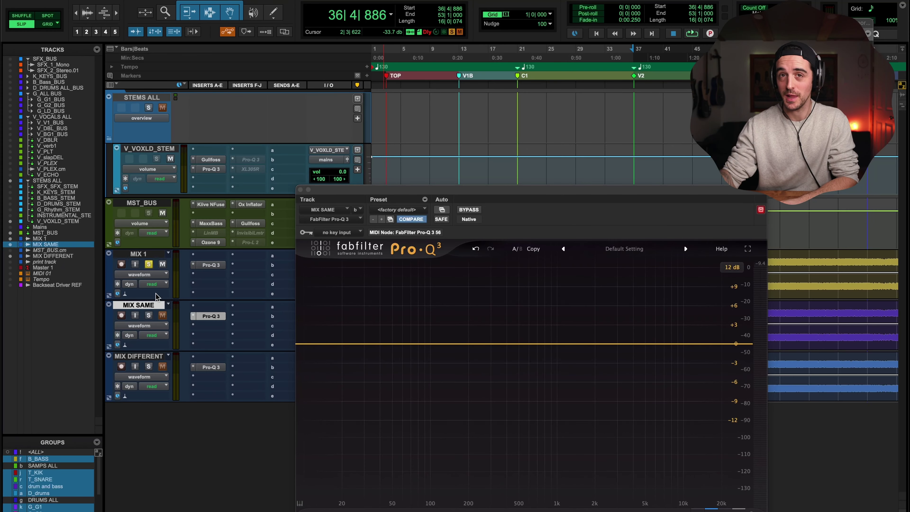
Solo MIX SAME and move its Pro-Q 3 window to the right of the tracks
click(149, 316)
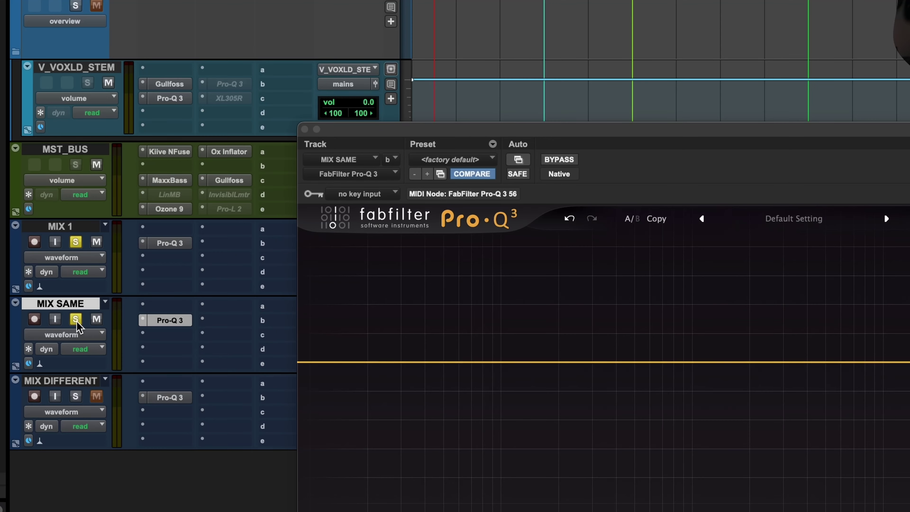
drag(361, 138, 661, 280)
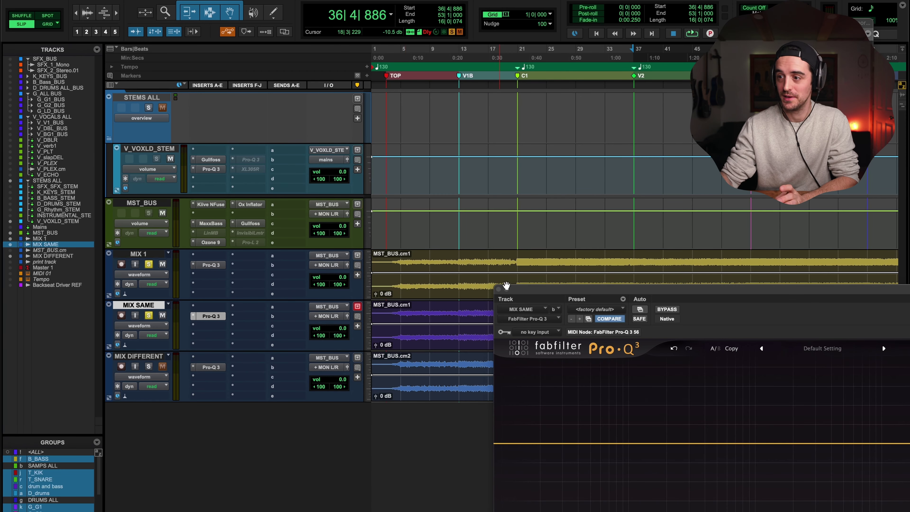
drag(506, 286, 457, 119)
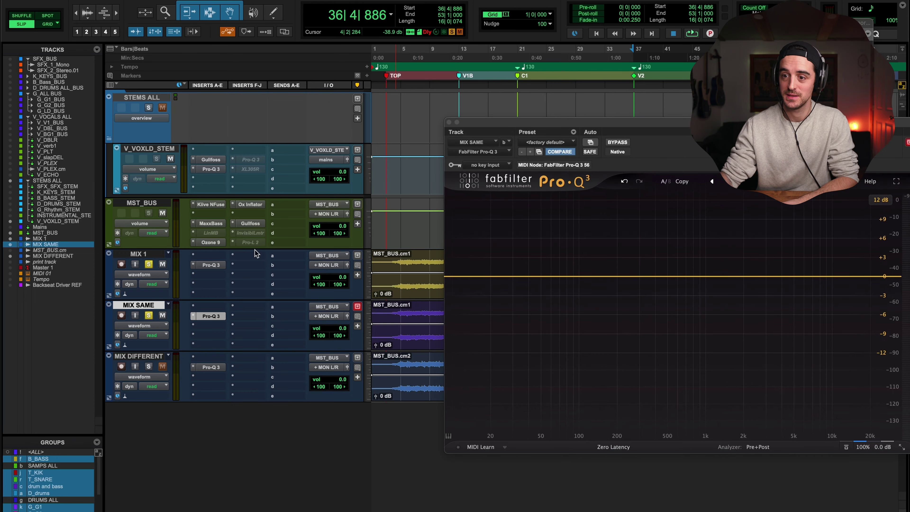
Play the session while toggling MIX SAME's solo off and back on
key(space)
click(149, 315)
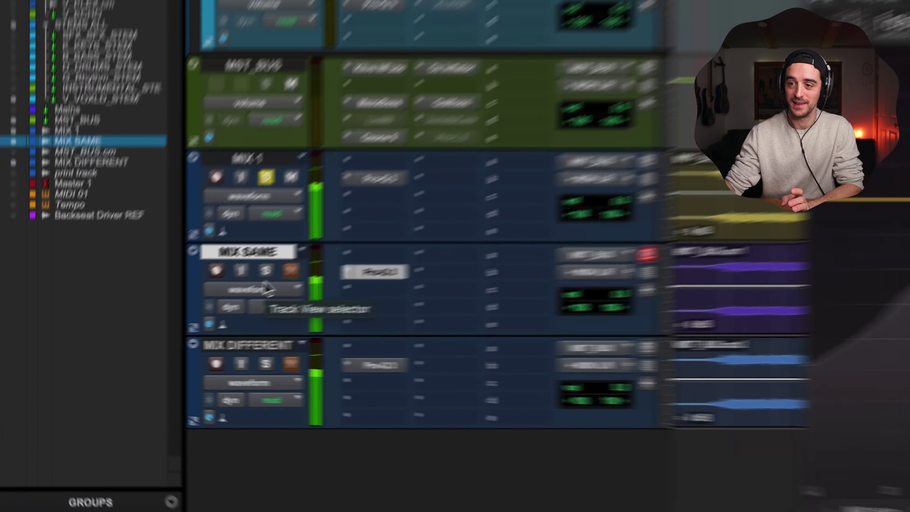
click(265, 270)
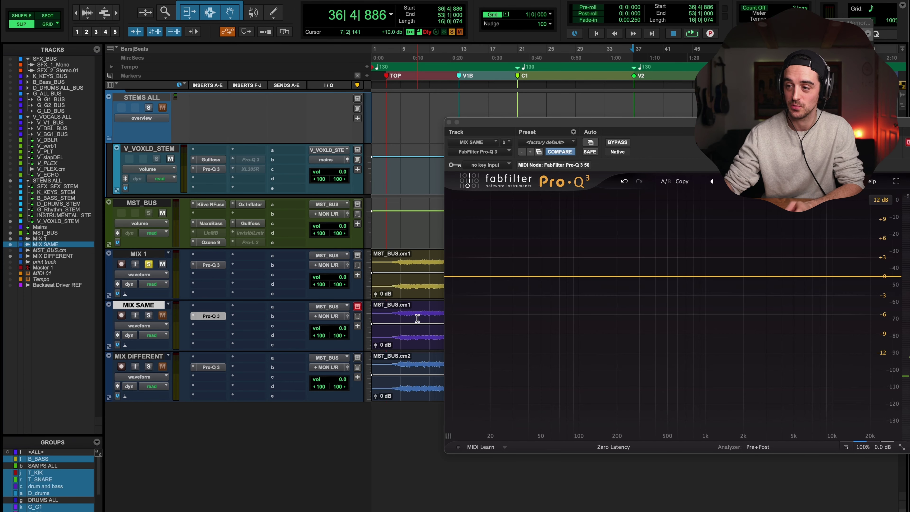
key(space)
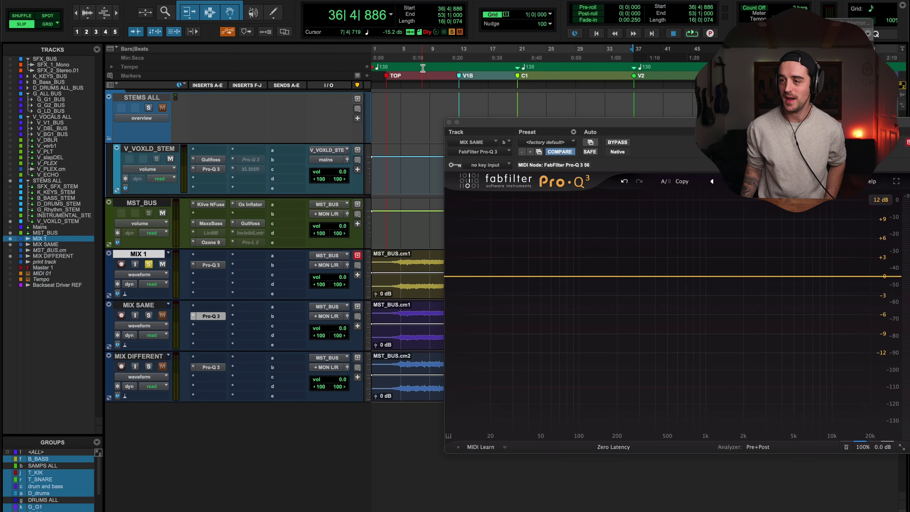
Listen to the mix, close Pro-Q 3, and duplicate the MIX 1 track
key(space)
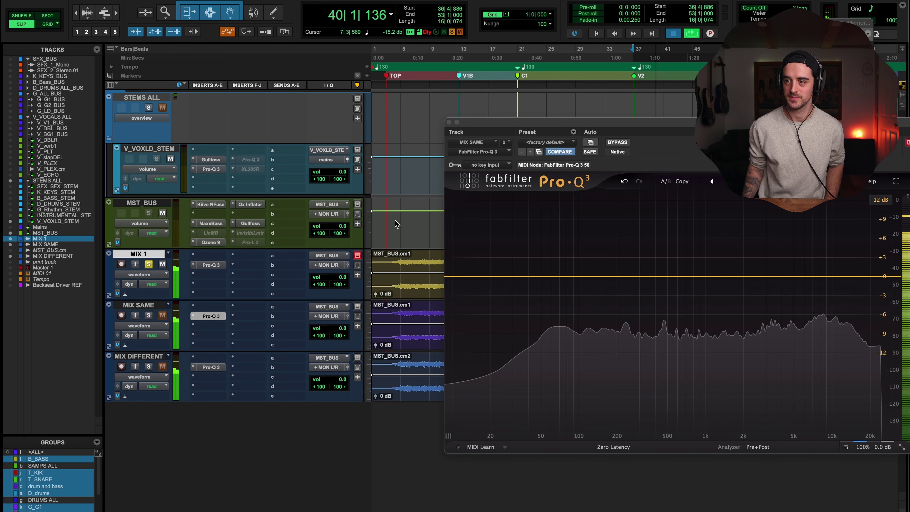
key(space)
click(211, 316)
click(155, 302)
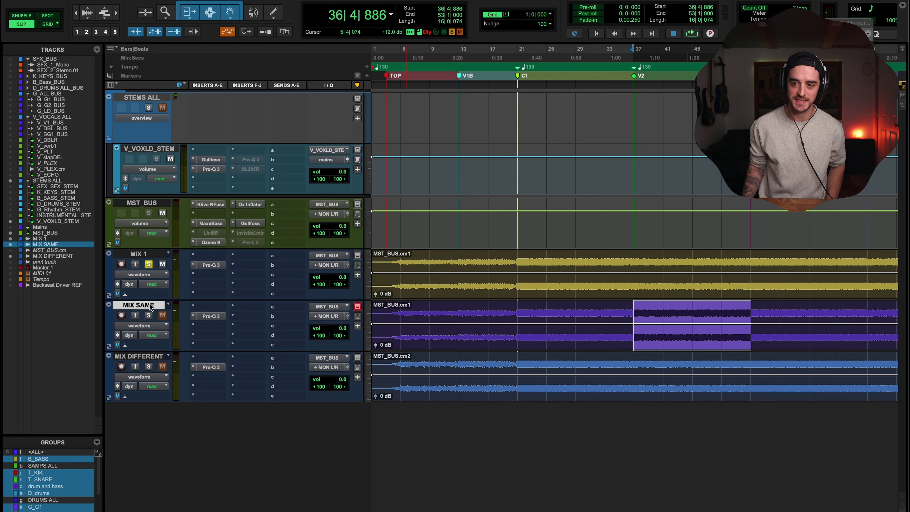
click(150, 253)
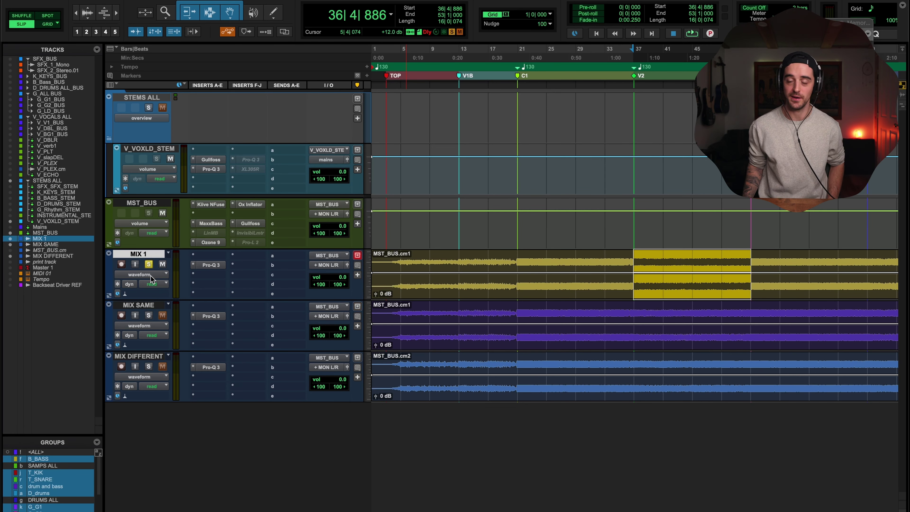
key(alt+shift+d)
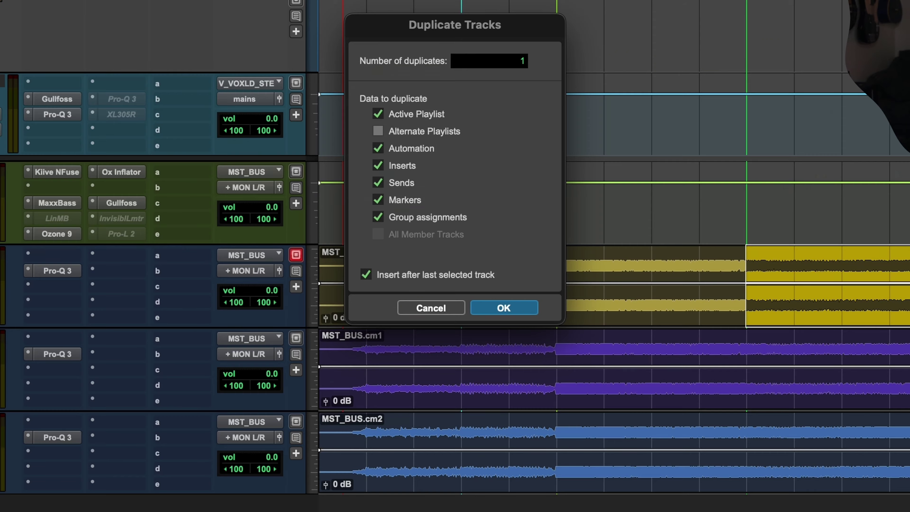
key(Return)
Delete the old MIX SAME track
click(148, 359)
right_click(147, 355)
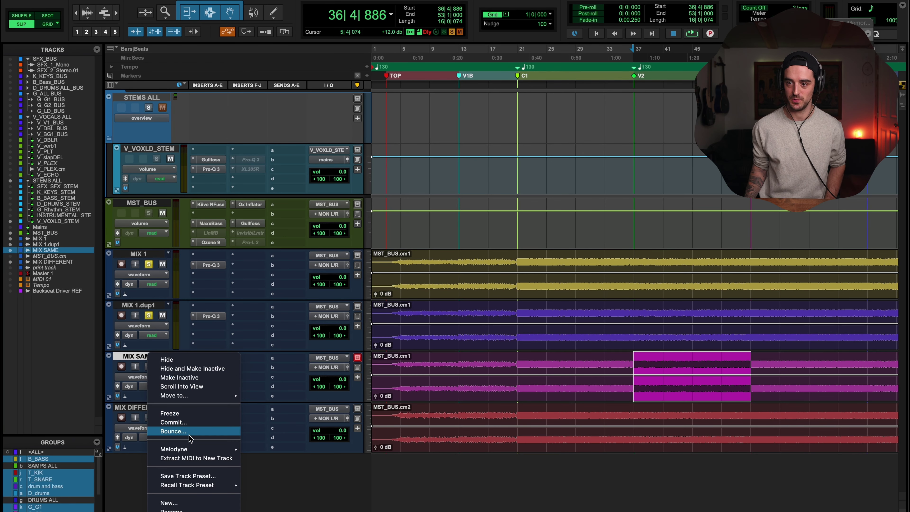
click(179, 505)
key(Return)
Rename the duplicated MIX 1 track to SAME
click(142, 305)
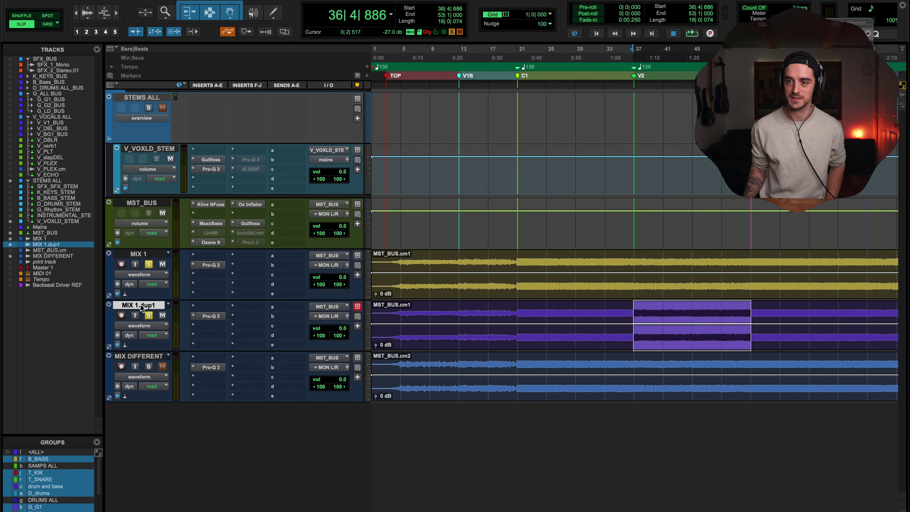
double_click(142, 306)
key(Return)
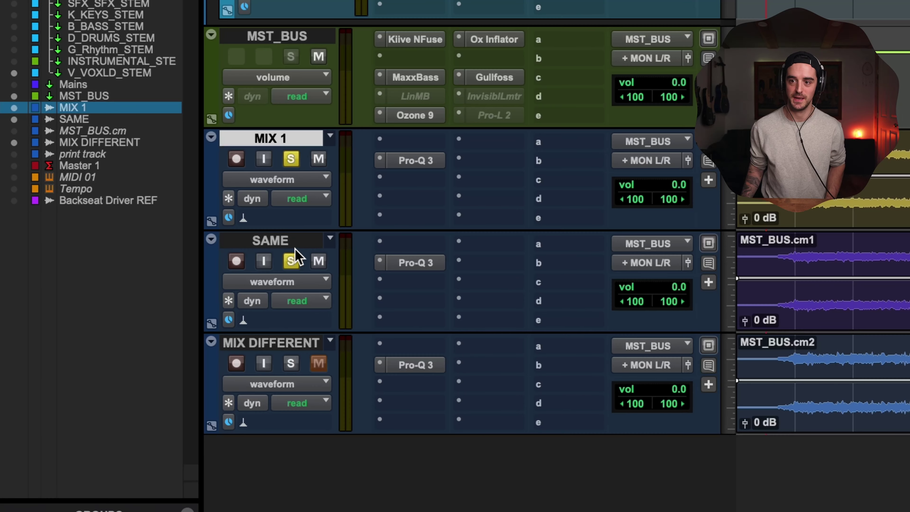
click(152, 308)
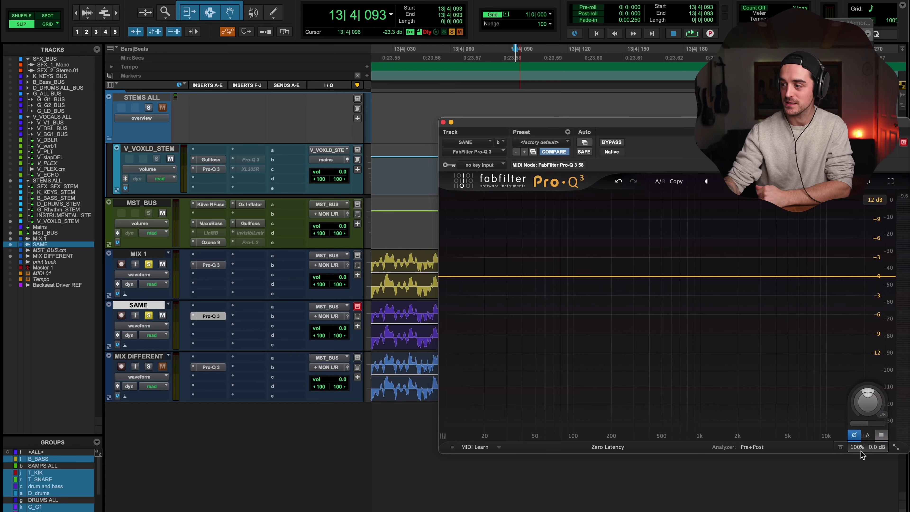
Flip the polarity on SAME's Pro-Q 3 output, audition the cancellation, and reopen the EQ
click(855, 436)
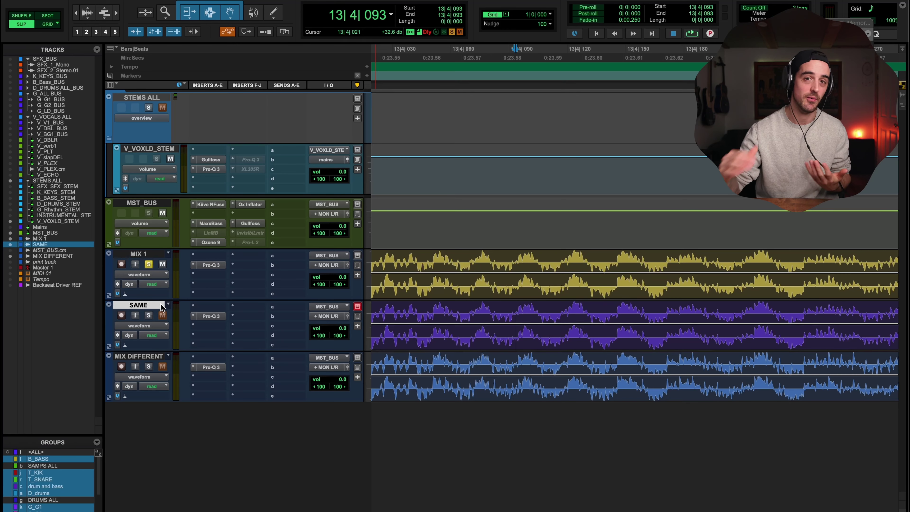
key(space)
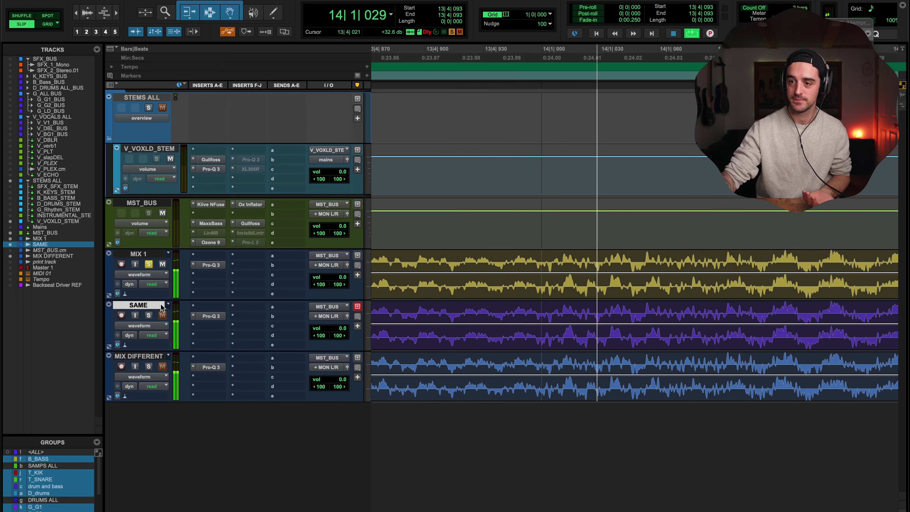
key(space)
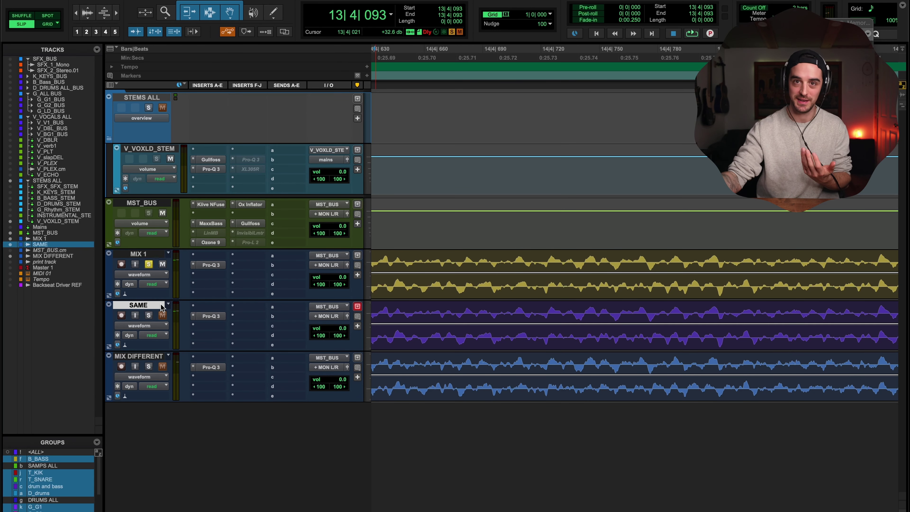
click(213, 314)
click(212, 321)
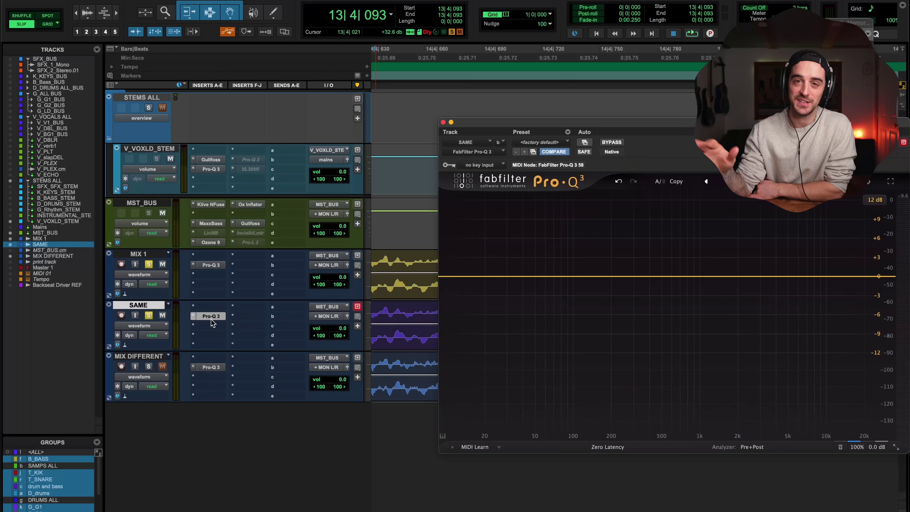
Loop-play the soloed MIX 1 and SAME tracks to hear them null
mouse_move(853, 443)
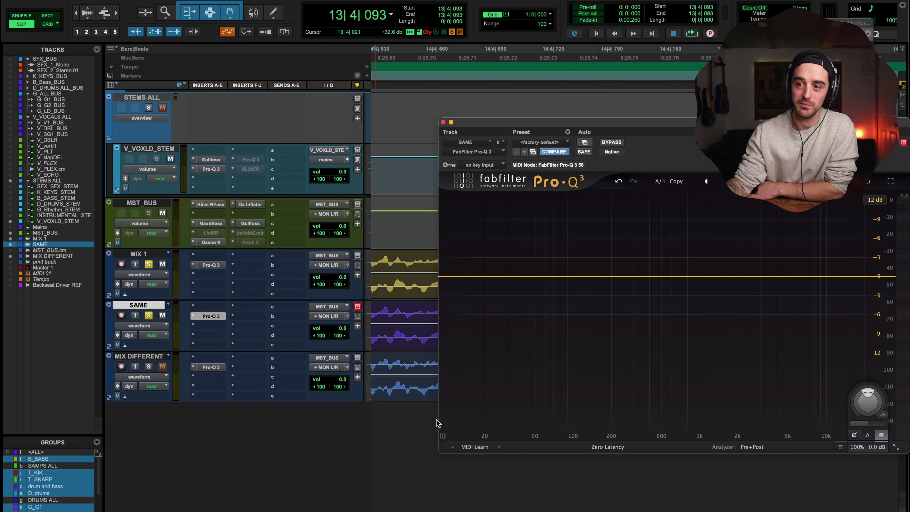
key(space)
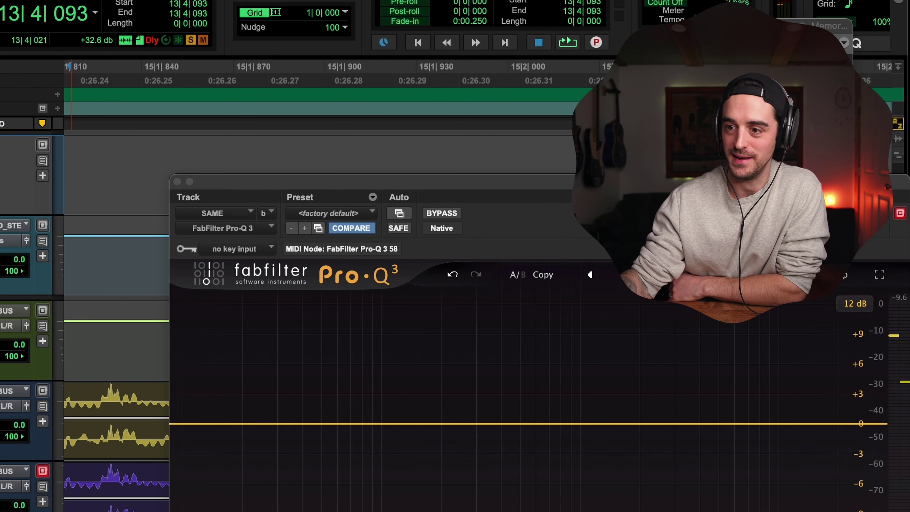
key(space)
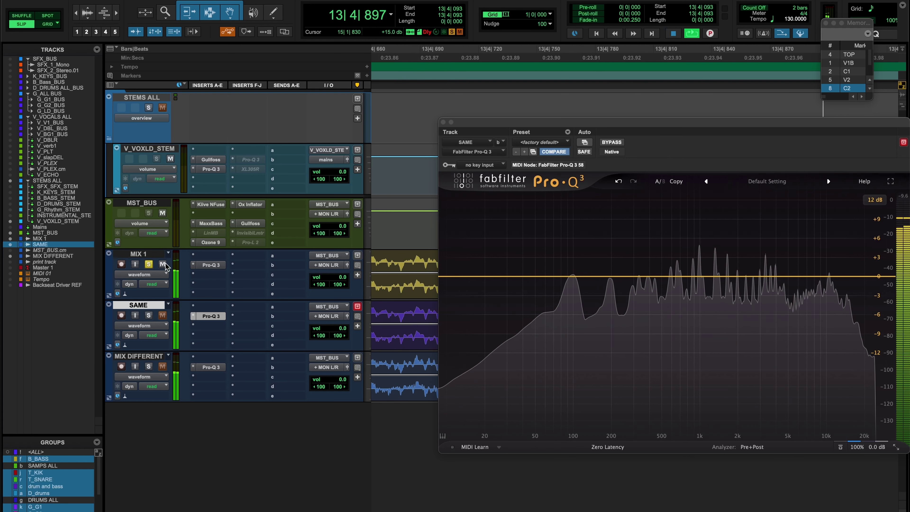
Unsolo MIX 1 and reactivate V_VOXLD_STEM's Pro-Q 3 and XL305R reverb, viewing their settings
click(150, 265)
key(space)
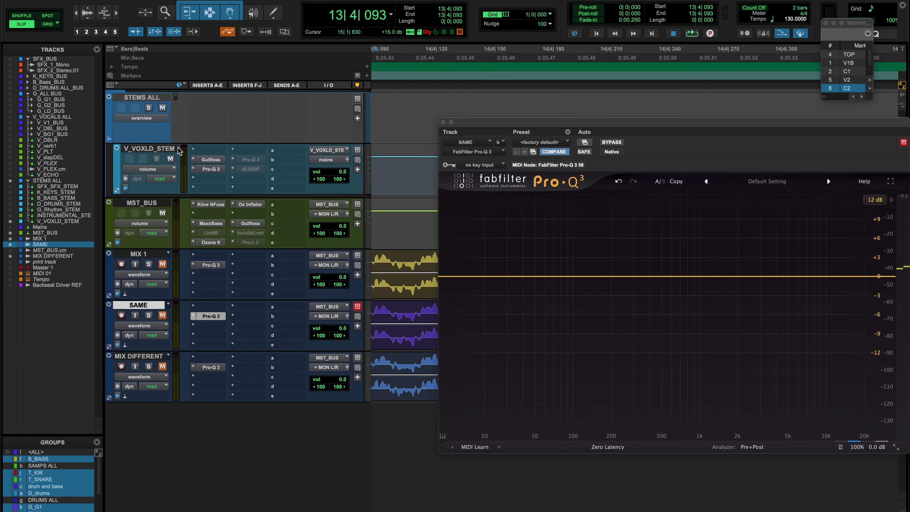
click(164, 148)
ctrl+super+click(247, 161)
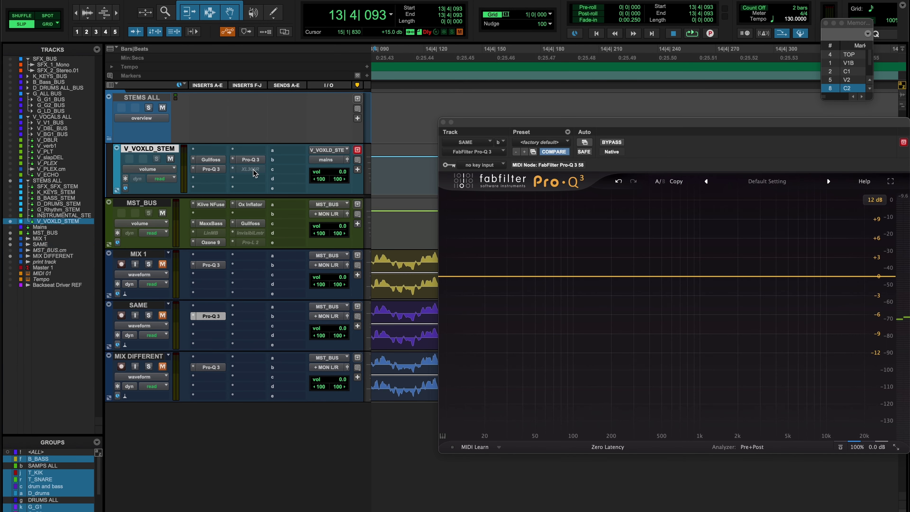
ctrl+super+click(250, 169)
click(250, 160)
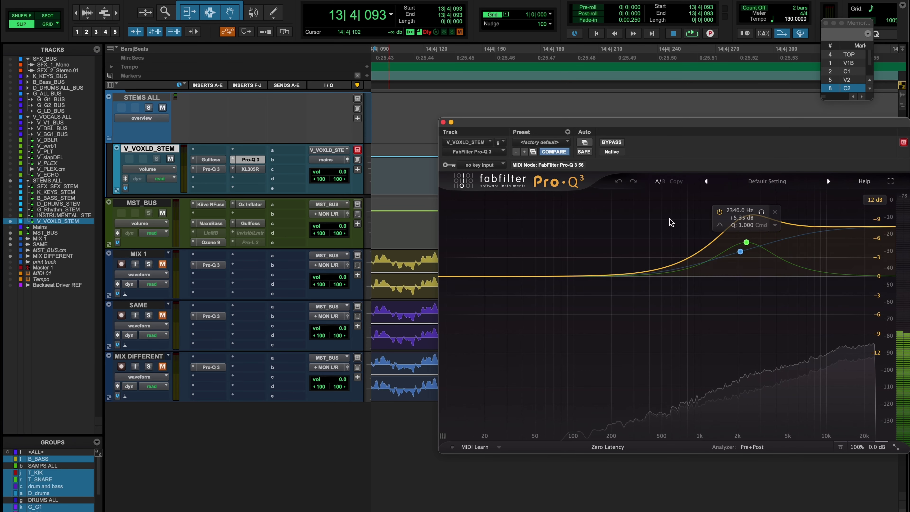
click(251, 169)
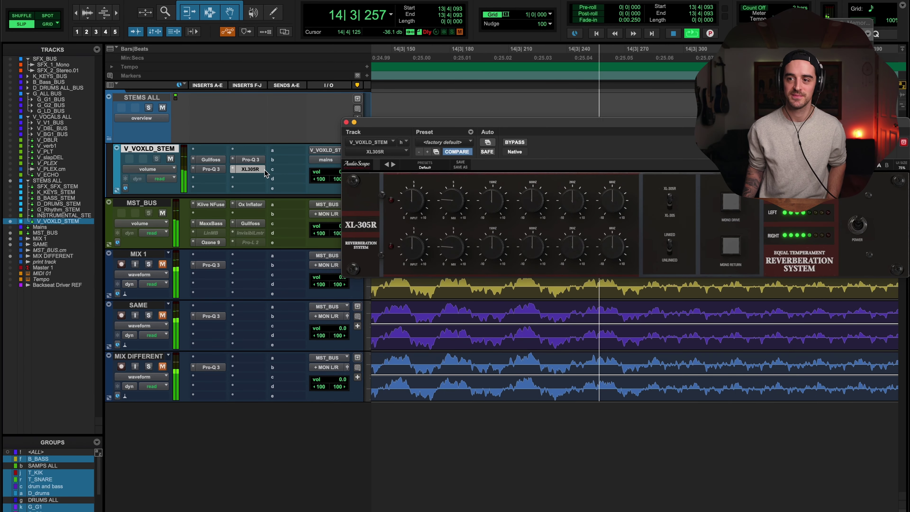
key(space)
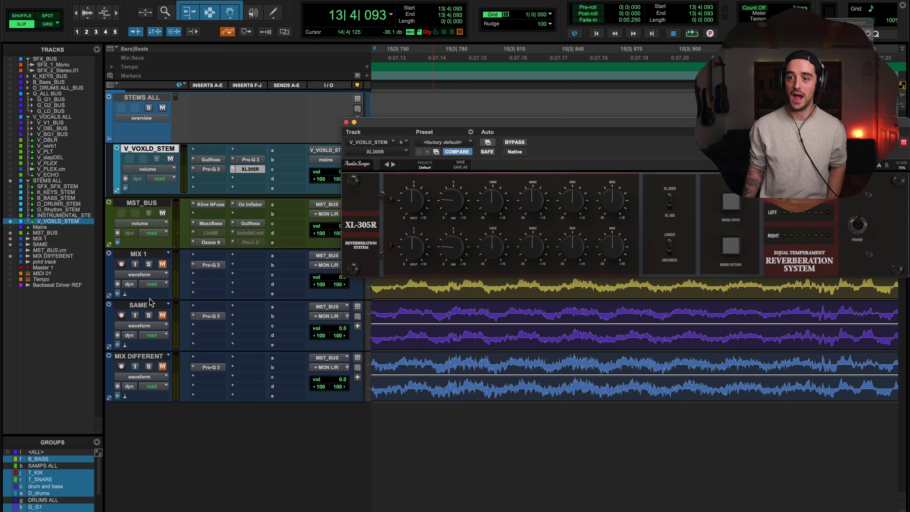
Mute V_VOXLD_STEM, solo MIX DIFFERENT, and audition it briefly
click(170, 158)
click(162, 366)
click(149, 366)
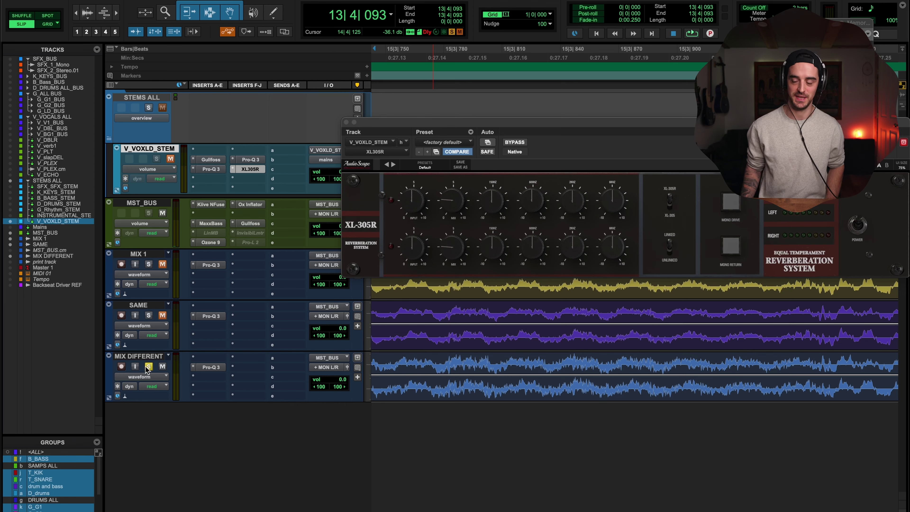
key(space)
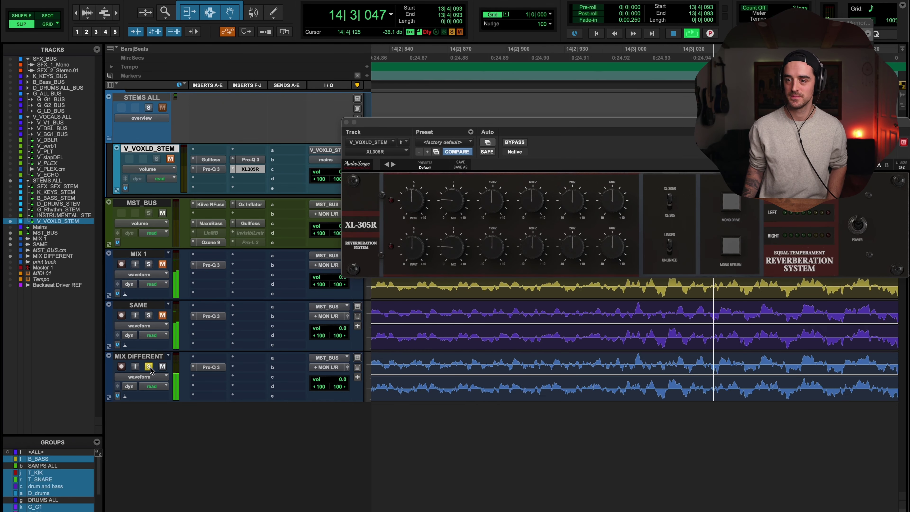
key(space)
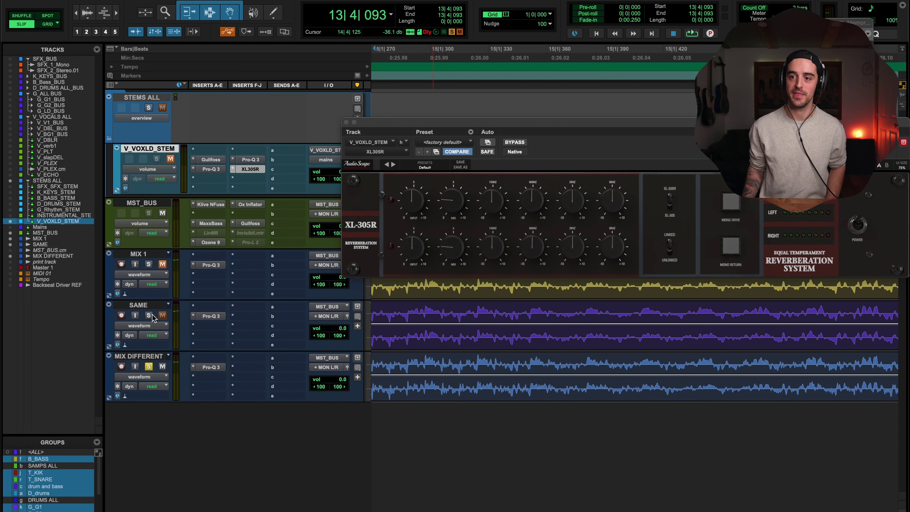
Check MIX 1's view options and MIX DIFFERENT's Pro-Q 3, then close the plug-in window
click(163, 276)
click(167, 270)
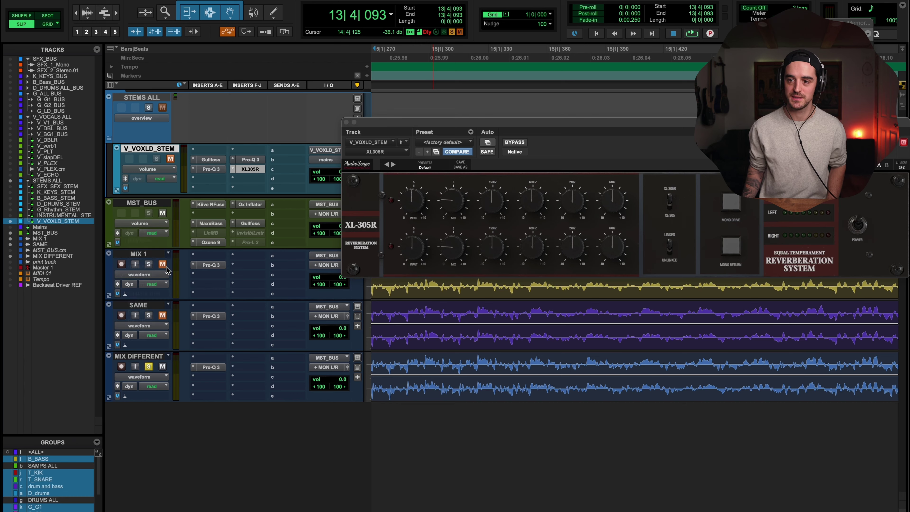
click(216, 368)
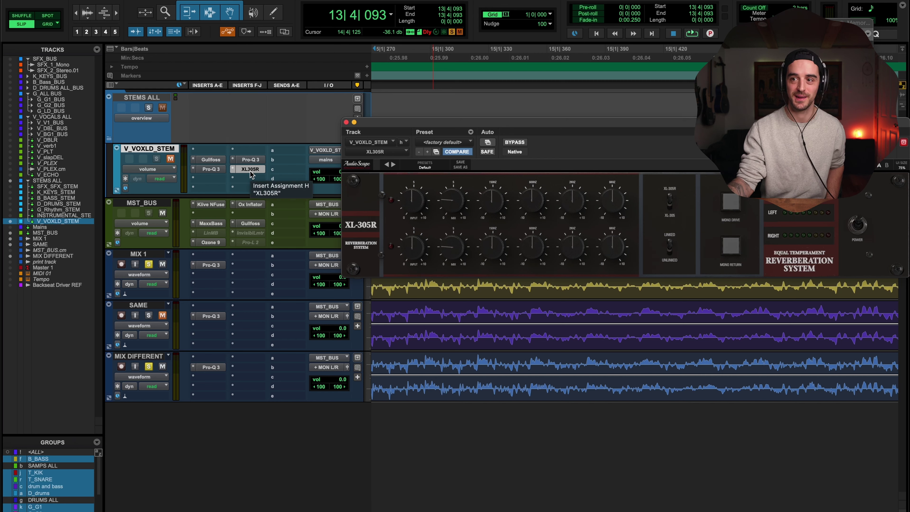
click(250, 168)
scroll(250, 346, left, 10)
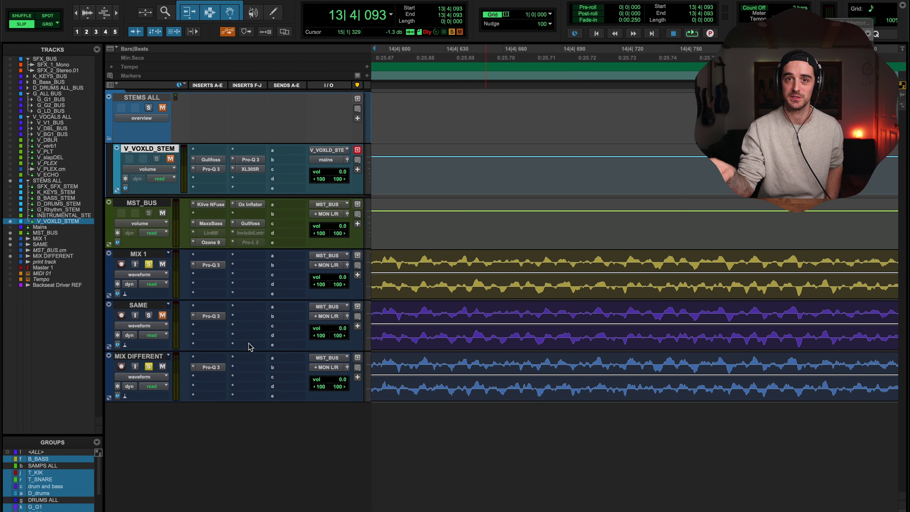
key(space)
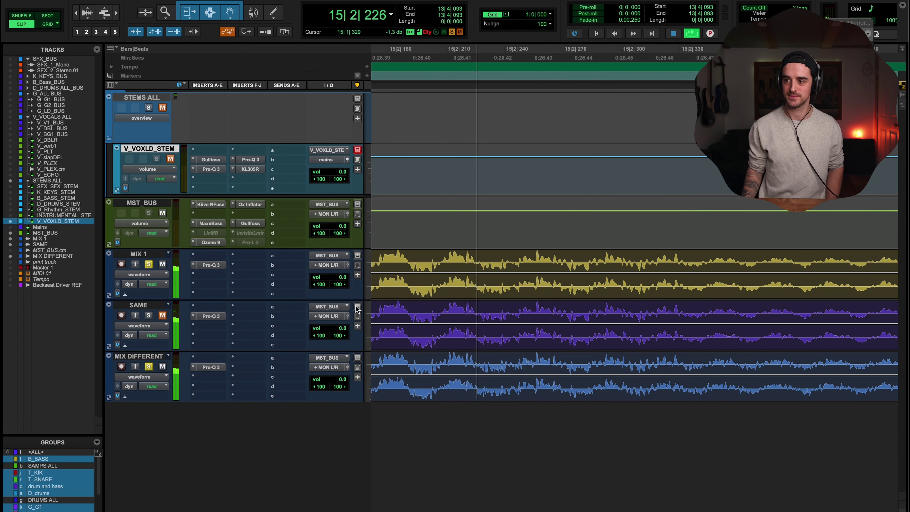
key(space)
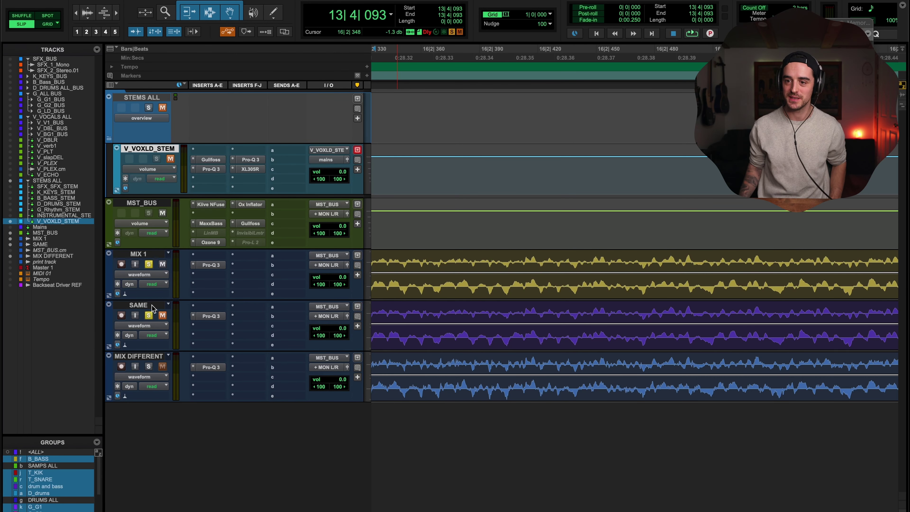
click(215, 316)
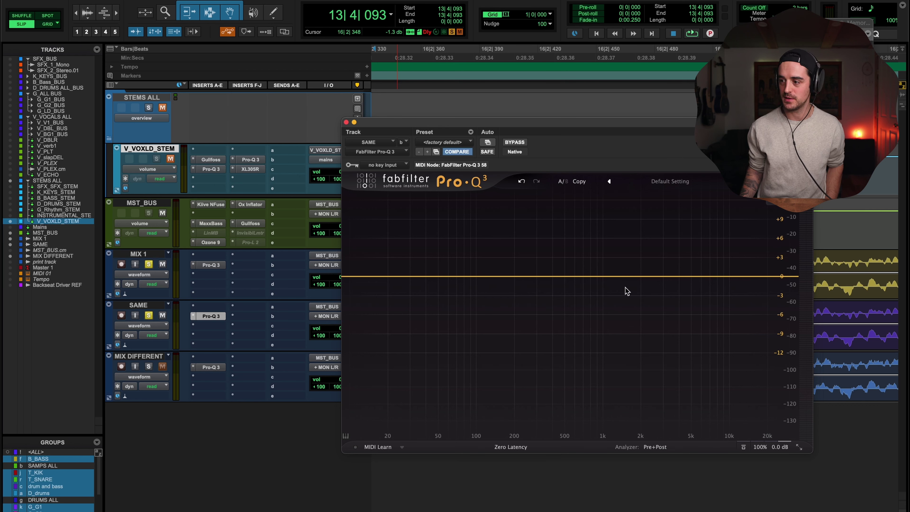
Check MIX 1's Pro-Q 3, then loop-play a short range across MIX 1 and SAME
click(209, 265)
click(209, 266)
drag(432, 263, 595, 338)
key(space)
key(r)
key(r)
key(r)
key(r)
key(r)
key(r)
key(r)
key(r)
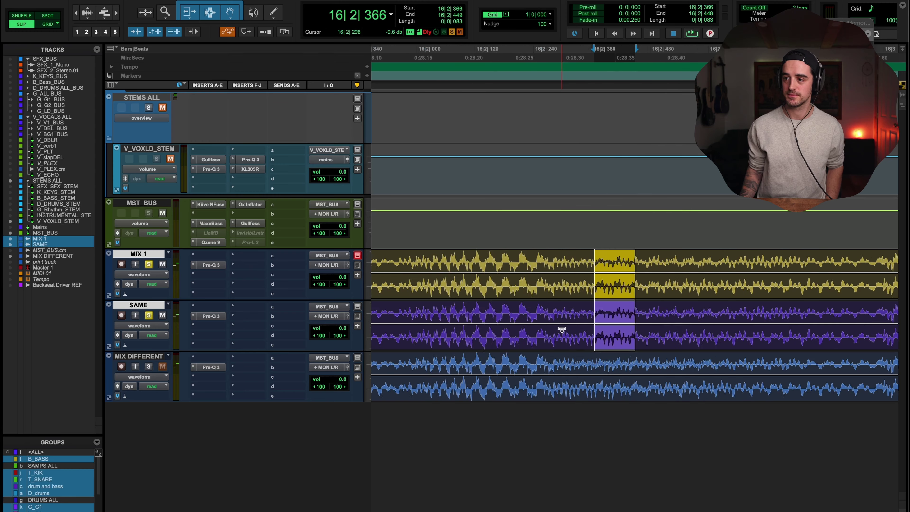
click(501, 347)
key(space)
key(r)
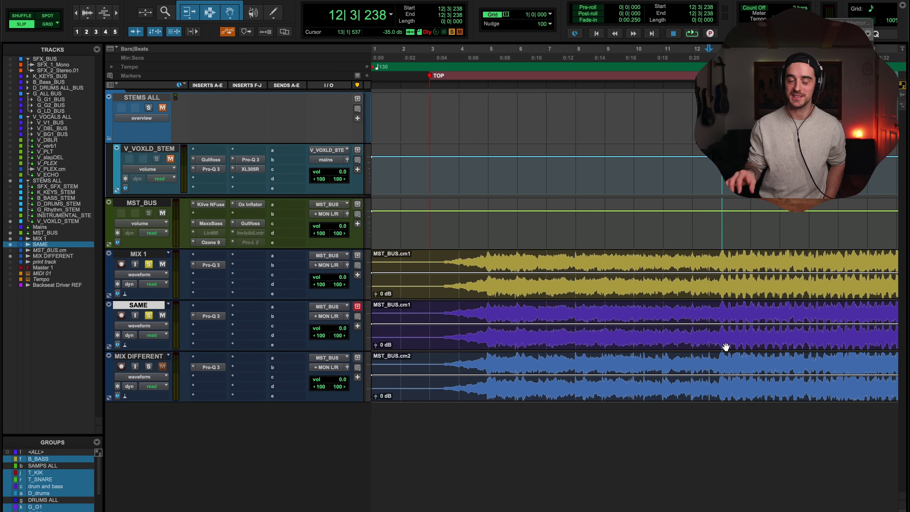
Play the SAME clip from near bar 13, then take SAME out of solo
click(725, 346)
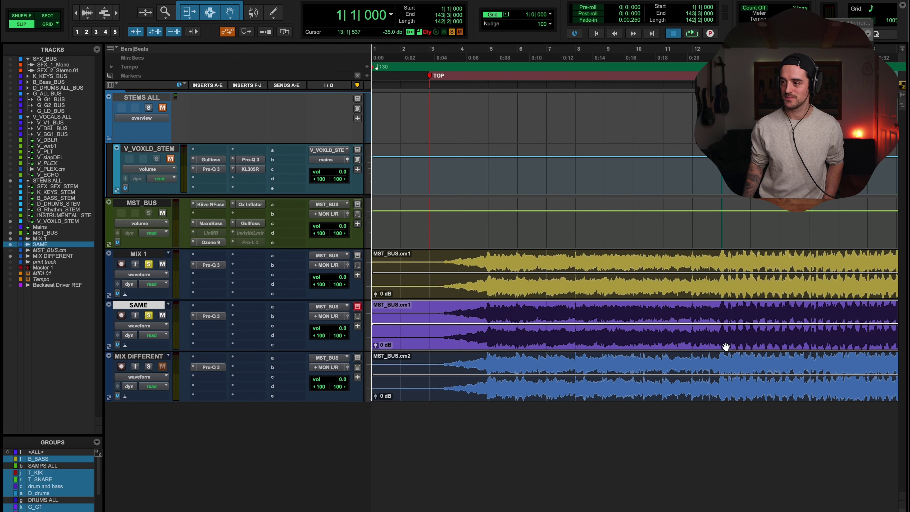
key(space)
key(space)
click(733, 350)
key(space)
click(734, 350)
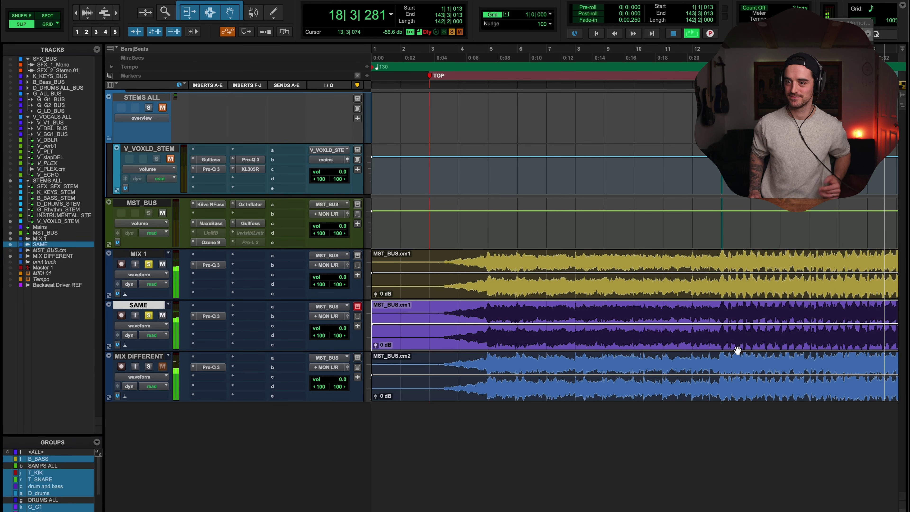
key(space)
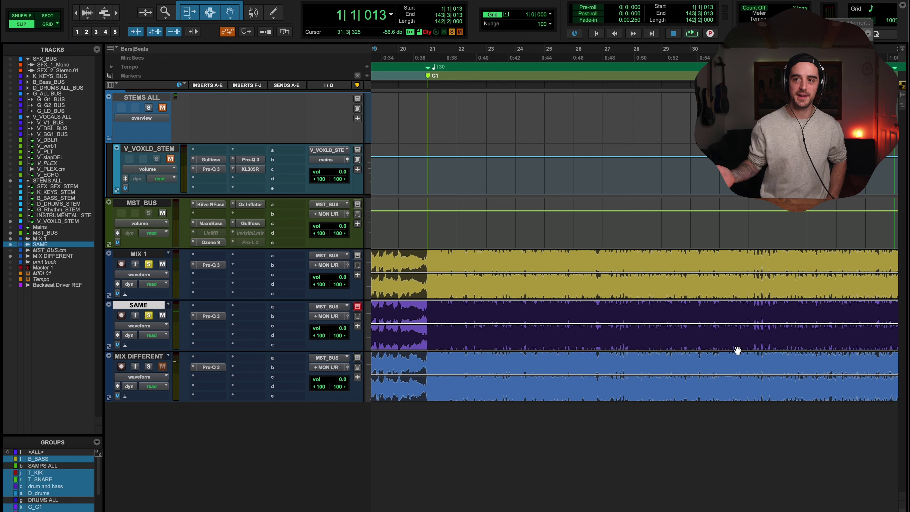
click(737, 350)
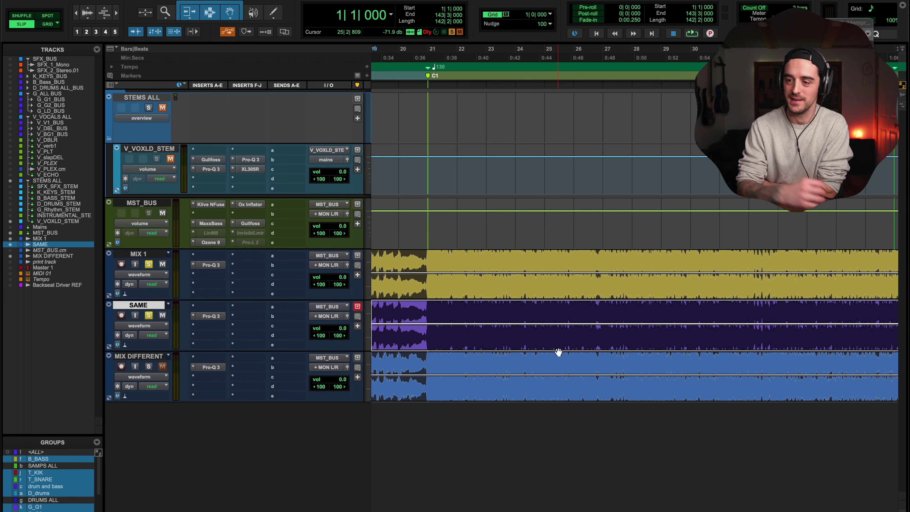
click(148, 315)
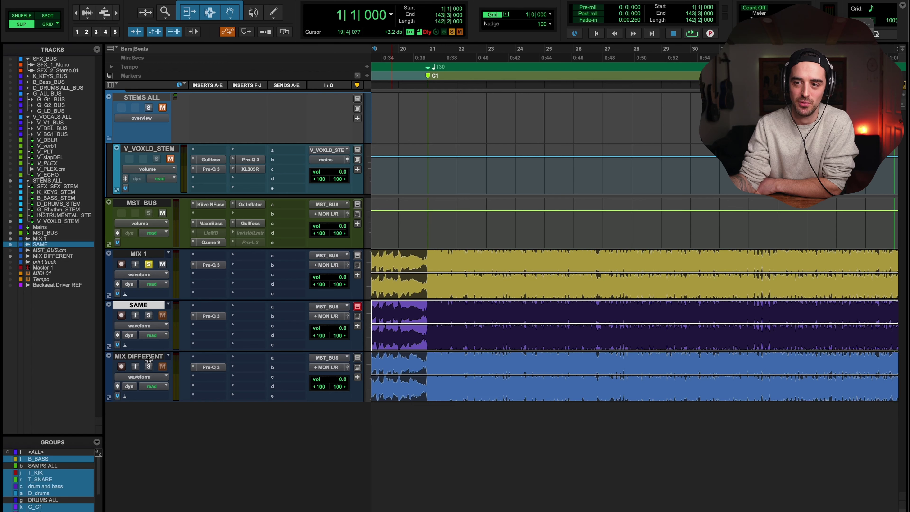
Solo MIX DIFFERENT and play it with its Pro-Q 3 analyzer open
click(150, 367)
click(216, 363)
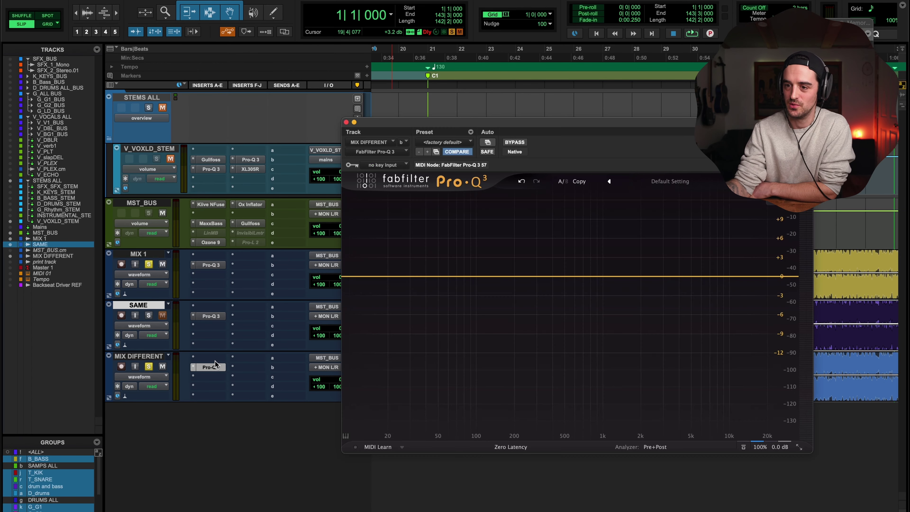
key(space)
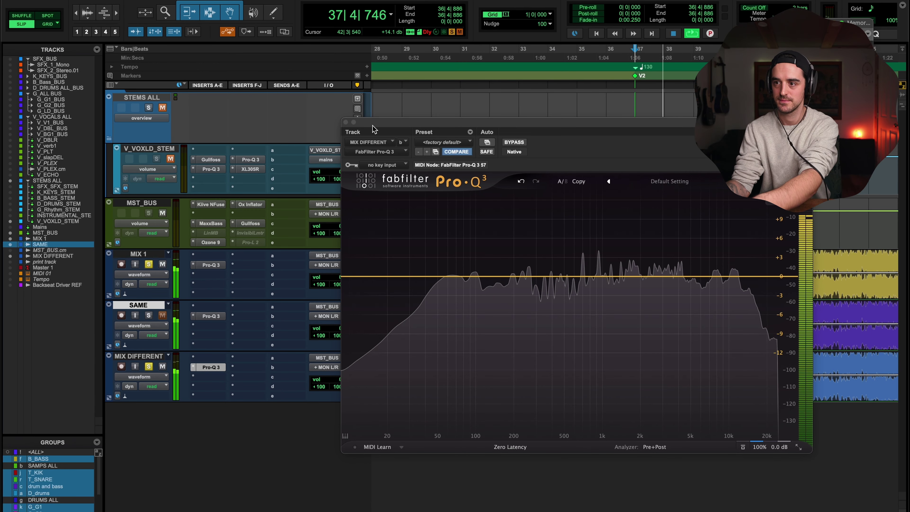
key(alt+a)
Move the Pro-Q 3 window aside and play from the marker near bar 13
drag(372, 129, 493, 108)
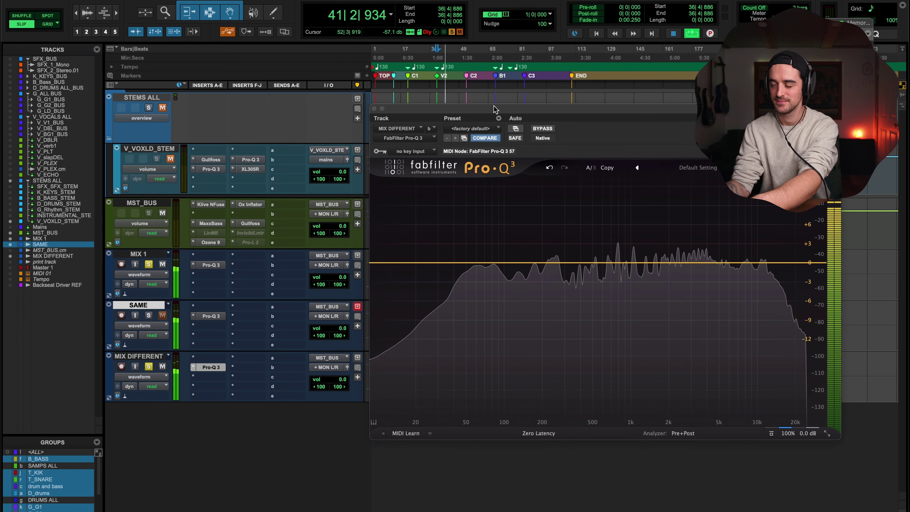
key(space)
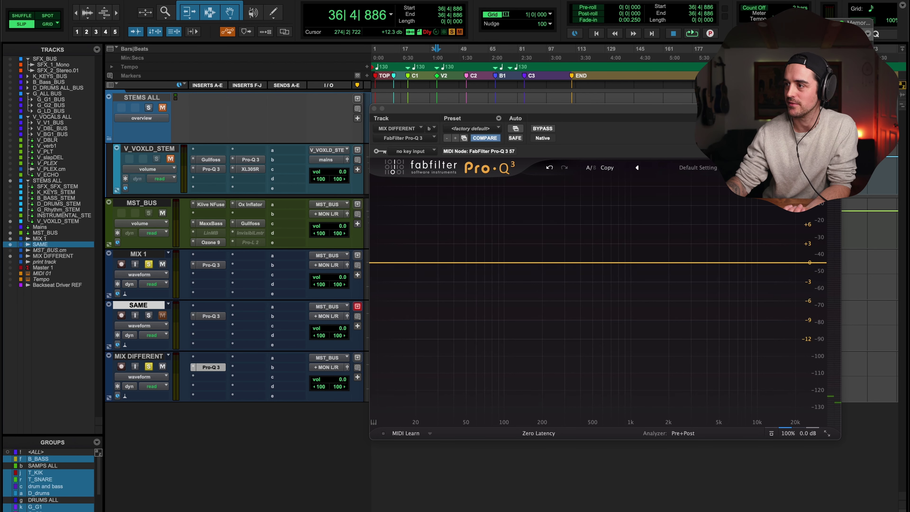
key(space)
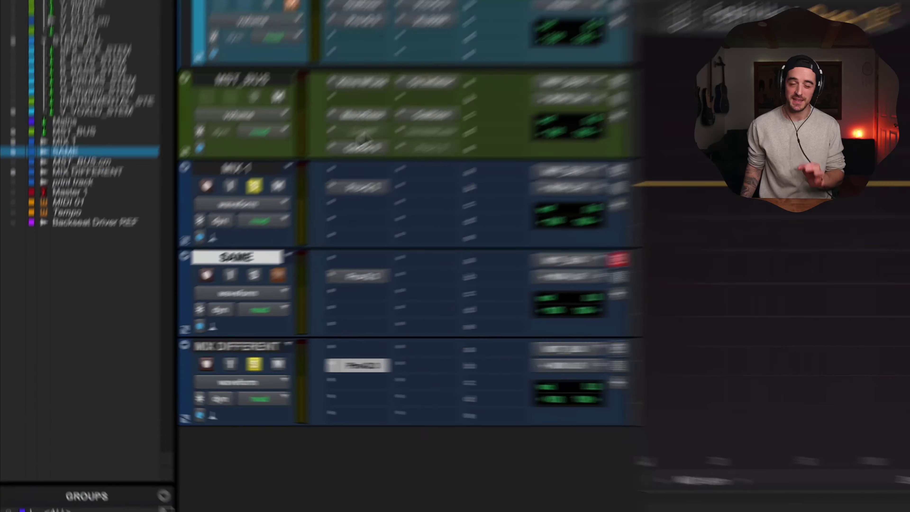
click(359, 186)
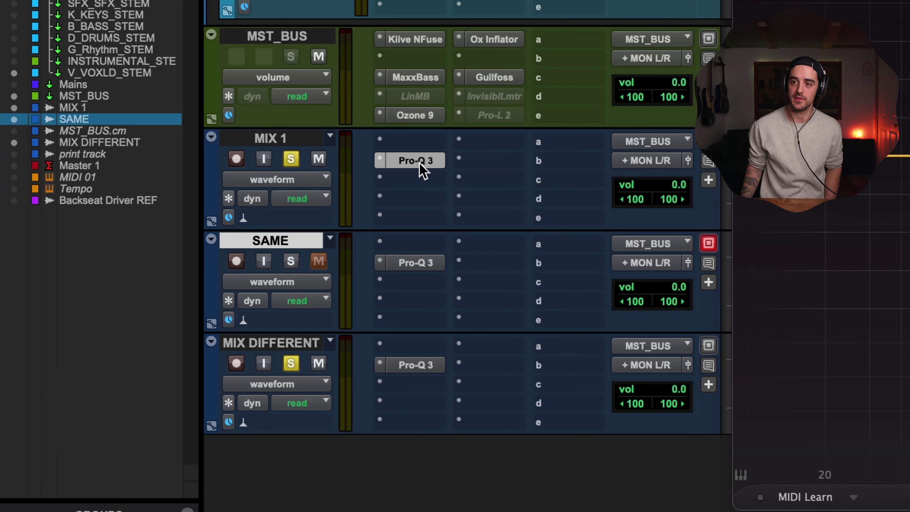
click(291, 139)
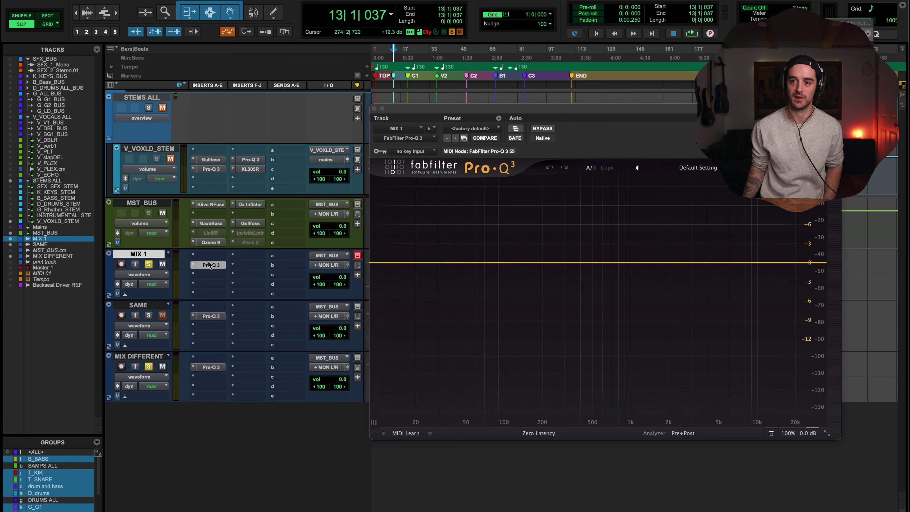
click(209, 264)
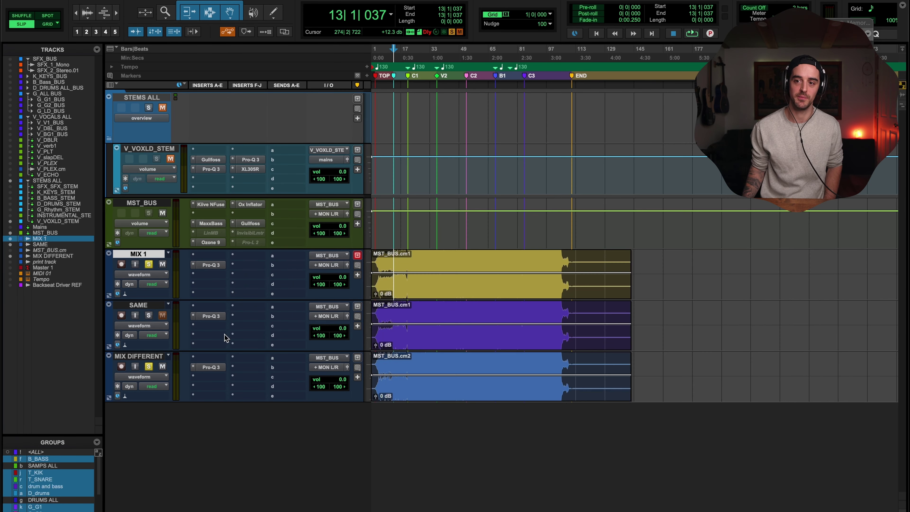
click(214, 317)
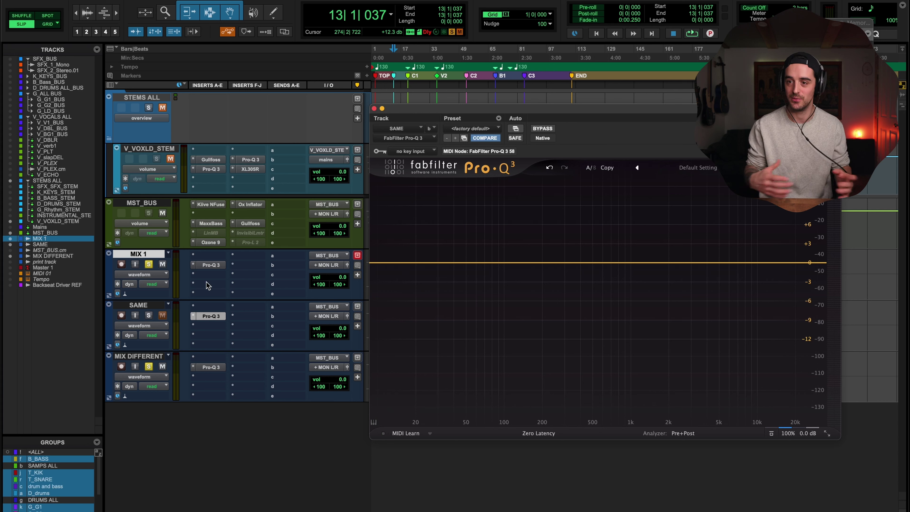
click(211, 265)
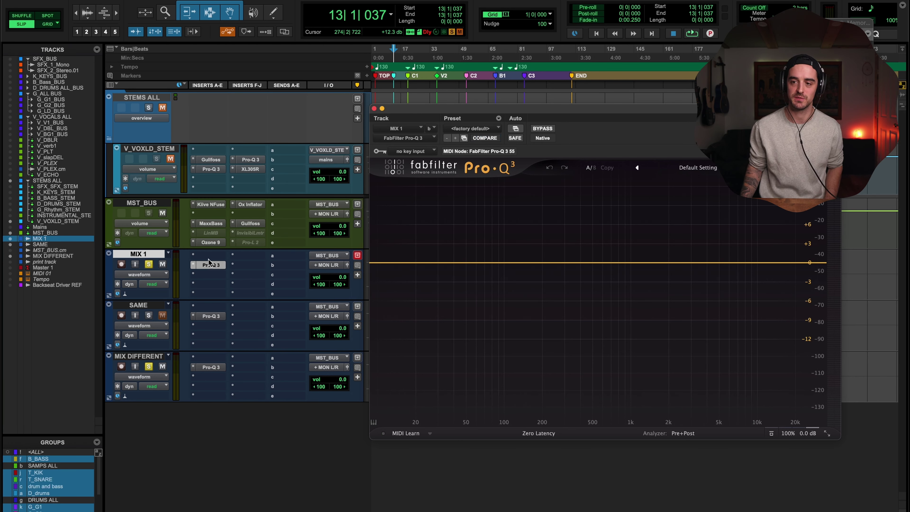
click(211, 368)
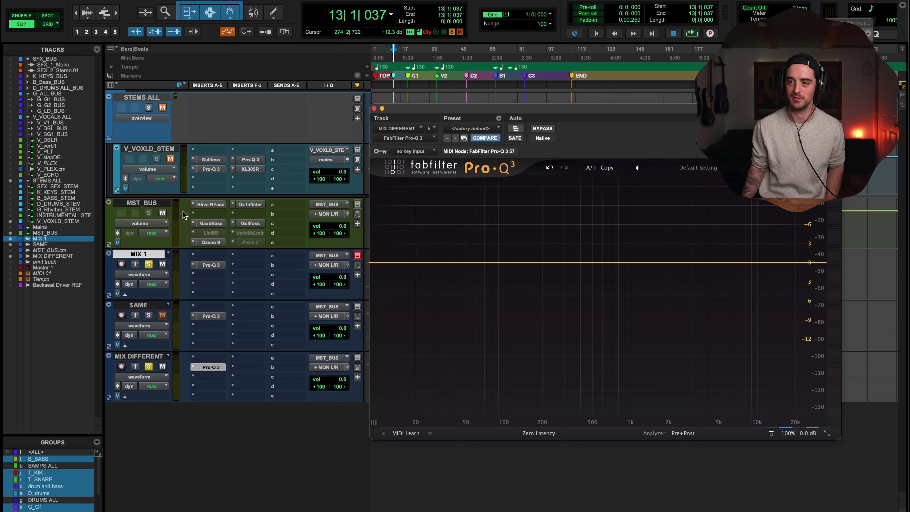